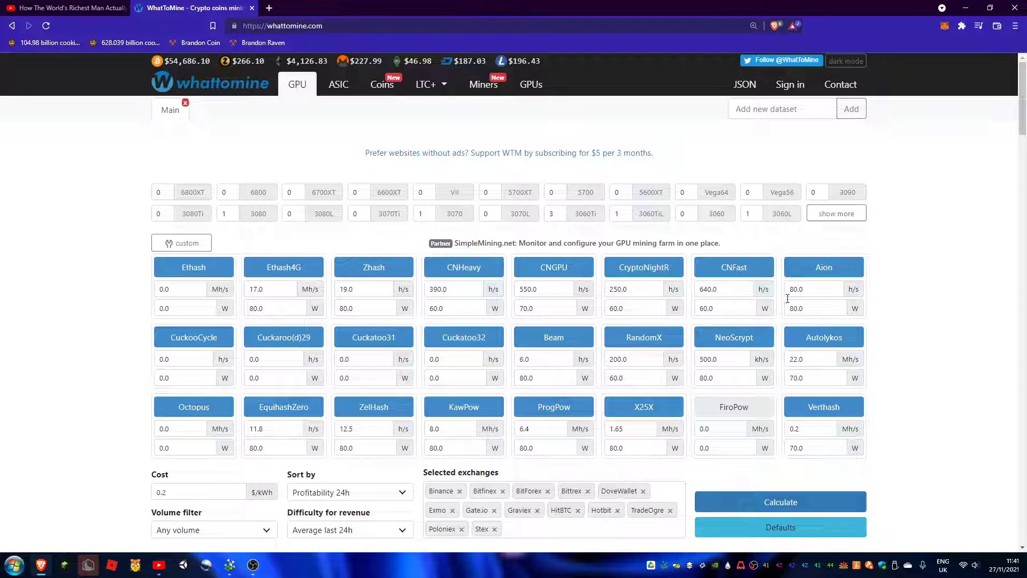
Expand the GPU list and add one 3060 LHR card's default hashrates and power
{"action": "left_click", "coordinate": [834, 215]}
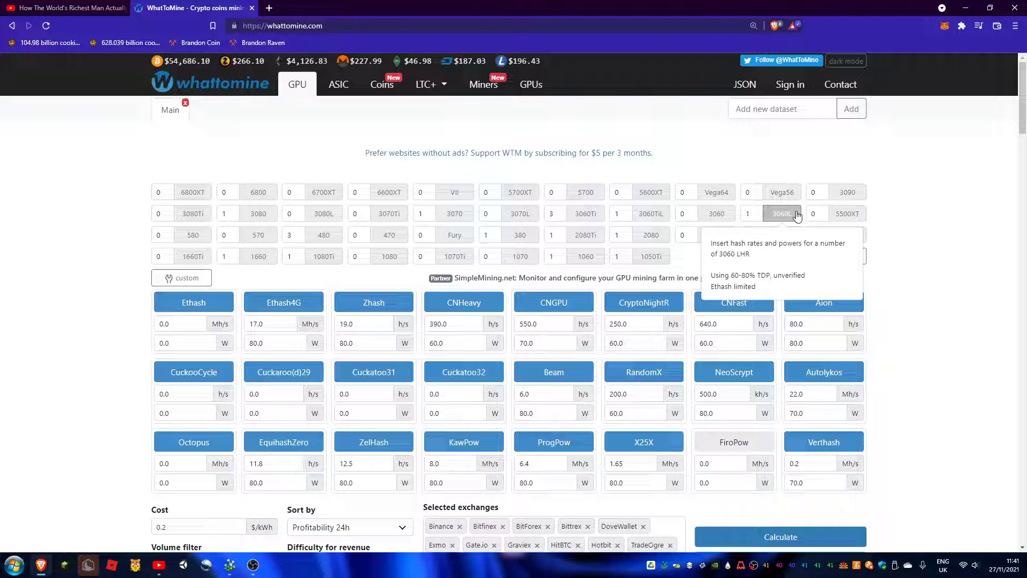
{"action": "left_click", "coordinate": [781, 213]}
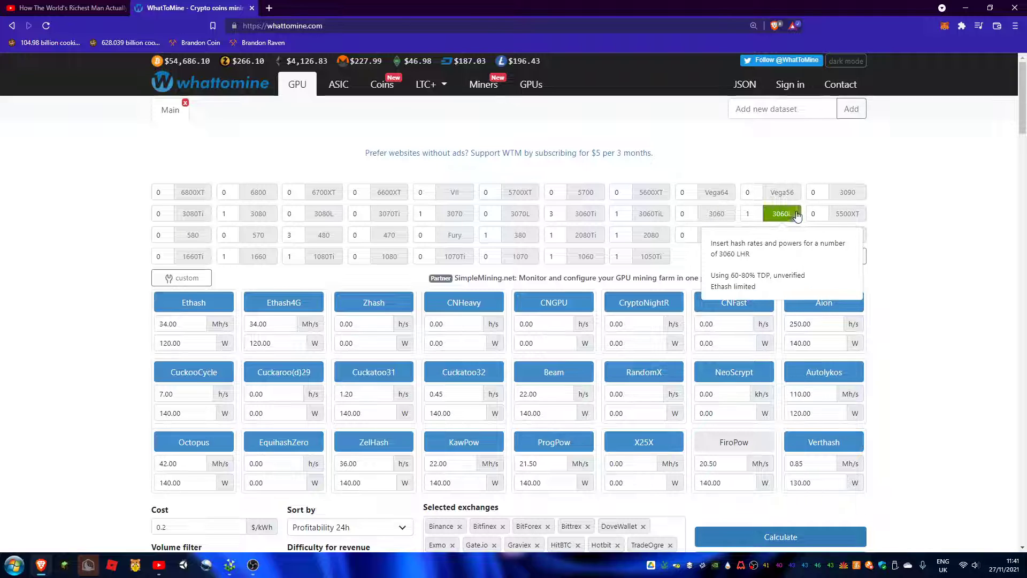
Calculate coin profitability for the single 3060 LHR and scroll to the results table
{"action": "left_click", "coordinate": [817, 537]}
{"action": "scroll", "coordinate": [459, 445], "scroll_direction": "down", "scroll_amount": 5}
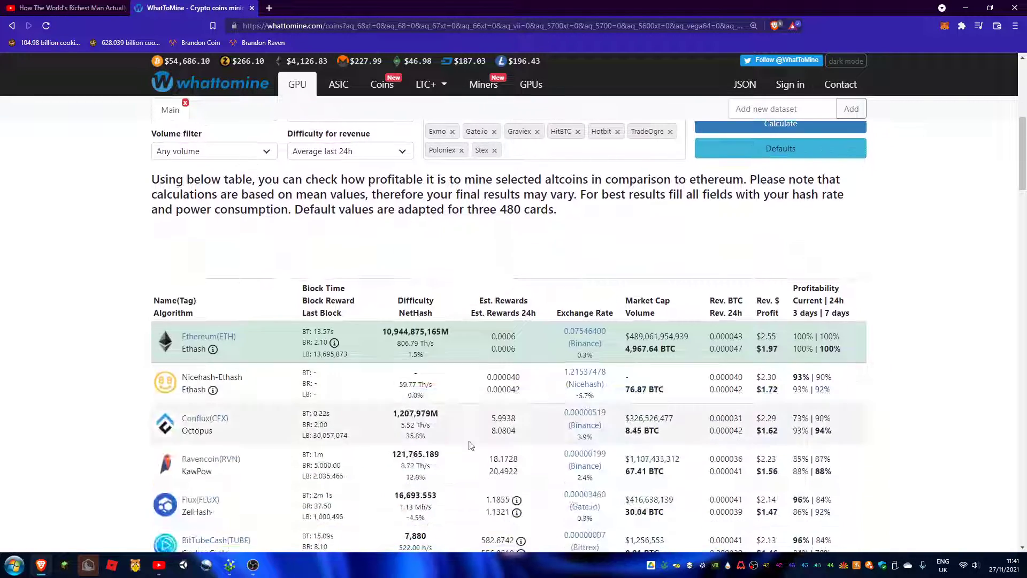
{"action": "scroll", "coordinate": [459, 446], "scroll_direction": "down", "scroll_amount": 2}
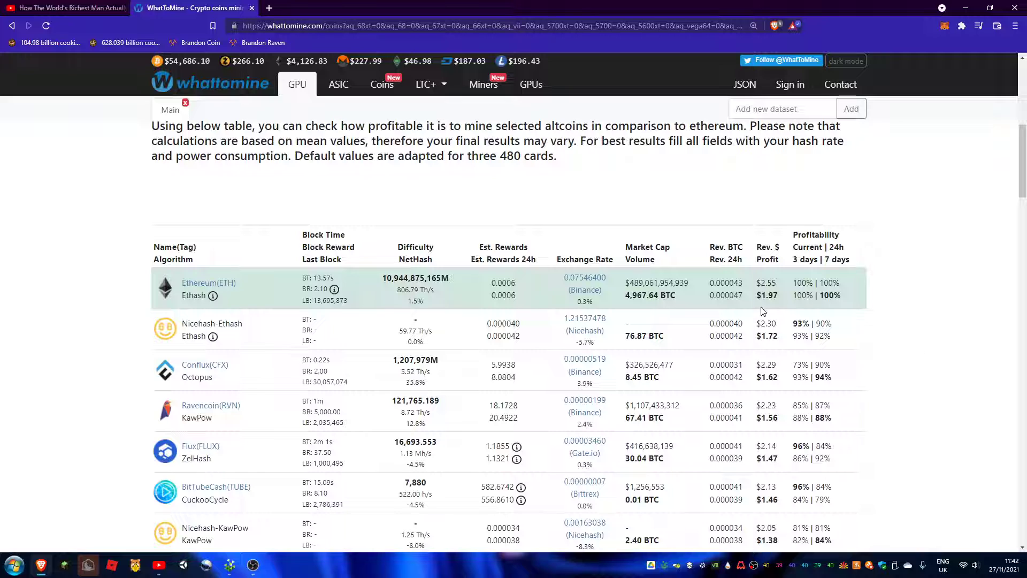
{"action": "left_click_drag", "start_coordinate": [947, 363], "coordinate": [738, 302]}
{"action": "left_click", "coordinate": [738, 303]}
Open the Ravencoin halving countdown in a new tab, then return to the WhatToMine table
{"action": "key", "text": "ctrl+t"}
{"action": "type", "text": "rav"}
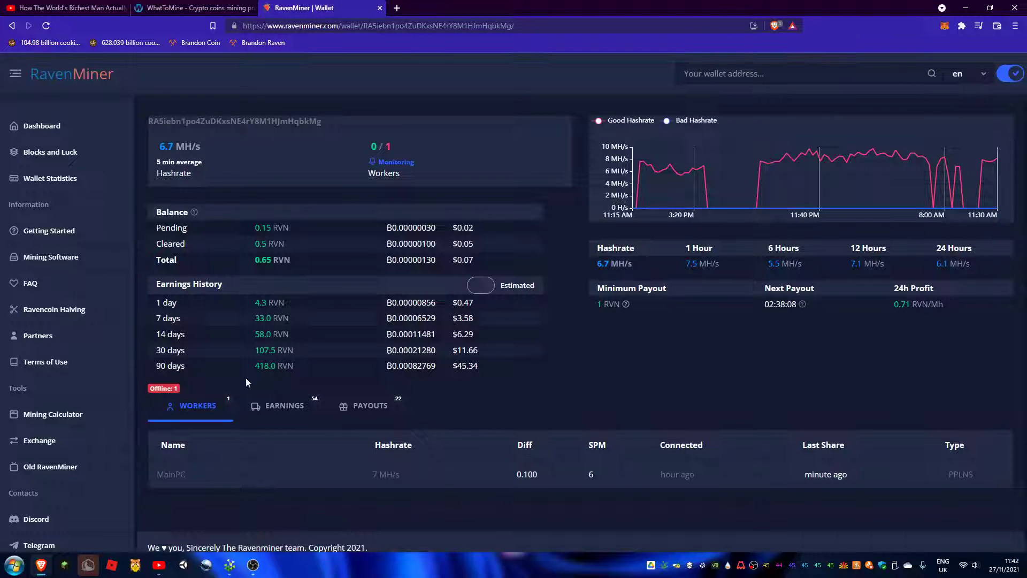
{"action": "left_click", "coordinate": [56, 309]}
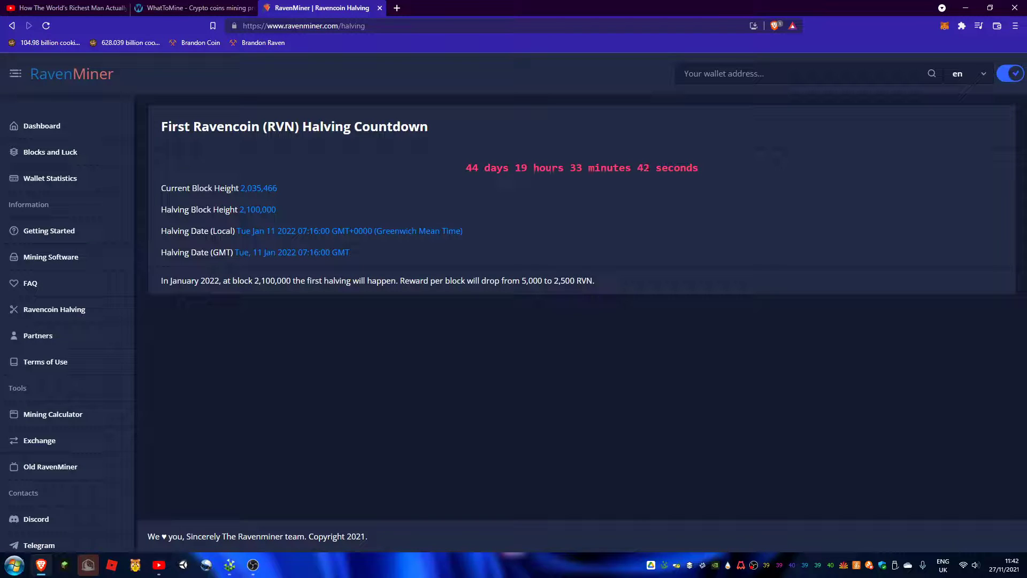
{"action": "left_click", "coordinate": [160, 9]}
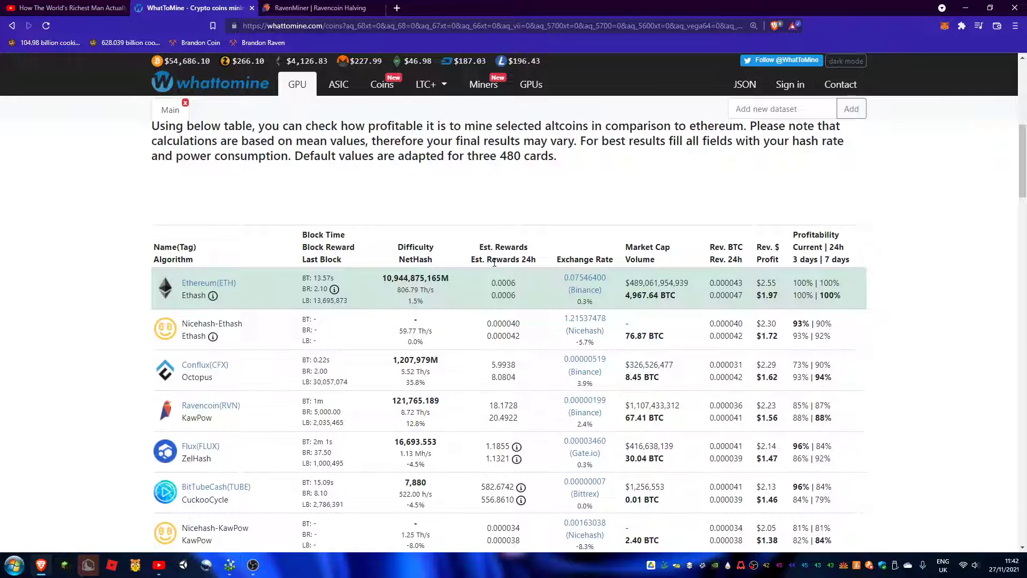
{"action": "left_click", "coordinate": [516, 201]}
{"action": "scroll", "coordinate": [507, 251], "scroll_direction": "down", "scroll_amount": 3}
{"action": "scroll", "coordinate": [506, 252], "scroll_direction": "up", "scroll_amount": 4}
Compare the 44-day halving countdown against the WhatToMine table, then bring up OBS
{"action": "left_click", "coordinate": [345, 7]}
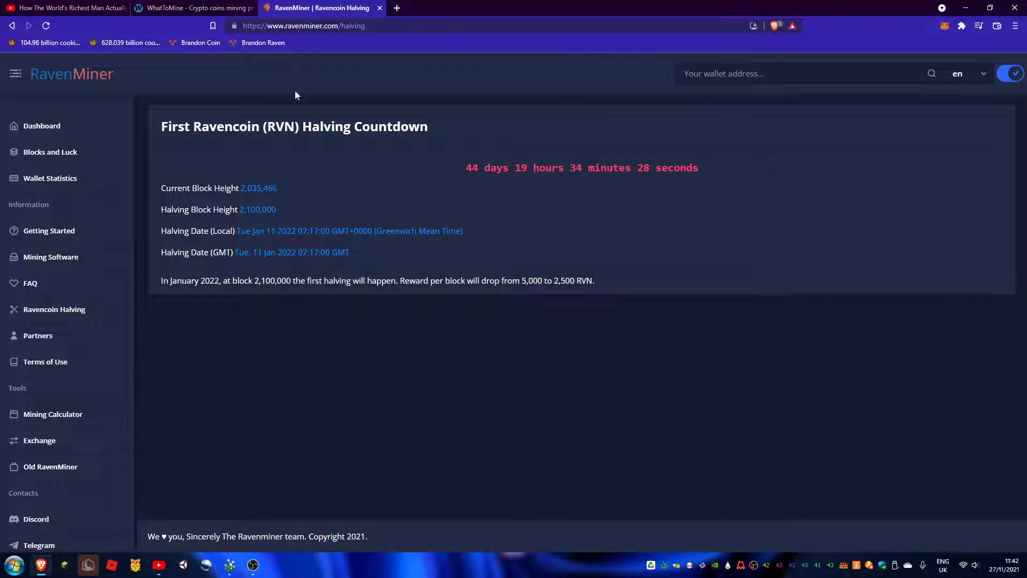
{"action": "left_click", "coordinate": [184, 7]}
{"action": "left_click", "coordinate": [328, 5]}
{"action": "right_click", "coordinate": [322, 166]}
{"action": "left_click", "coordinate": [322, 167]}
{"action": "left_click", "coordinate": [193, 7]}
{"action": "left_click", "coordinate": [253, 564]}
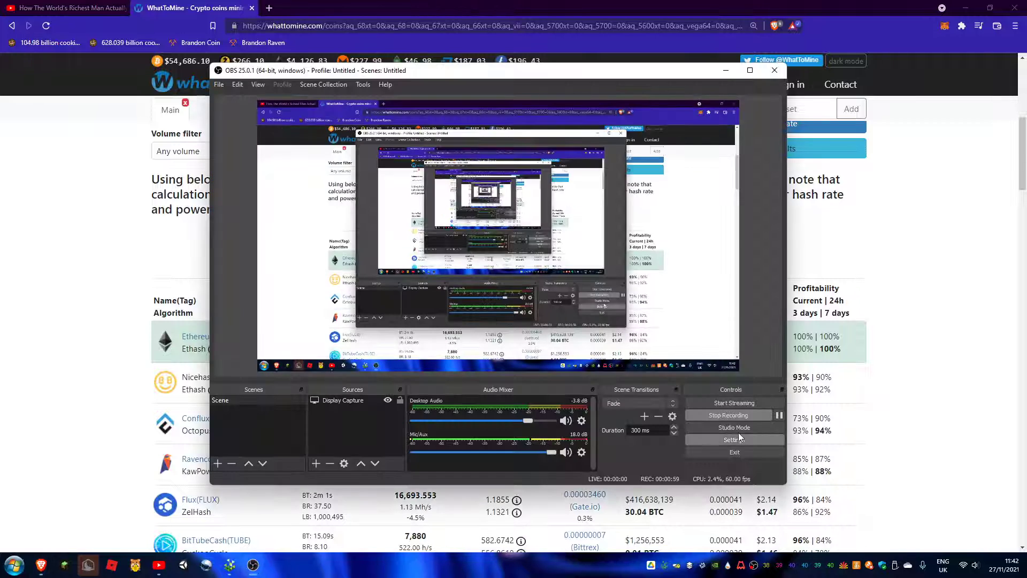